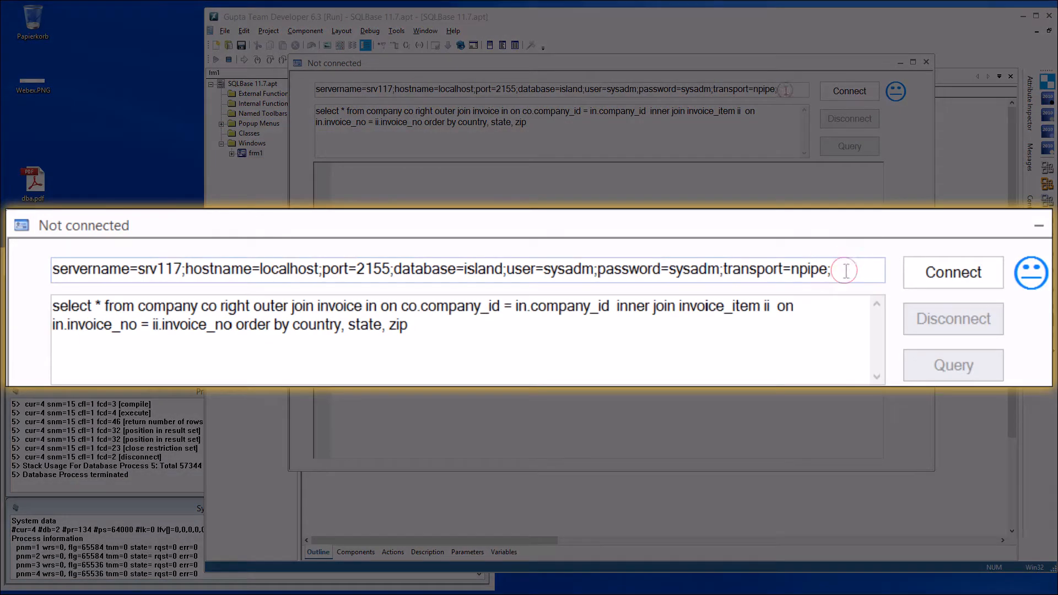
# Step: Remove one character from the password in the connection string and try to connect to the database
pyautogui.moveTo(782, 89); pyautogui.dragTo(314, 89)
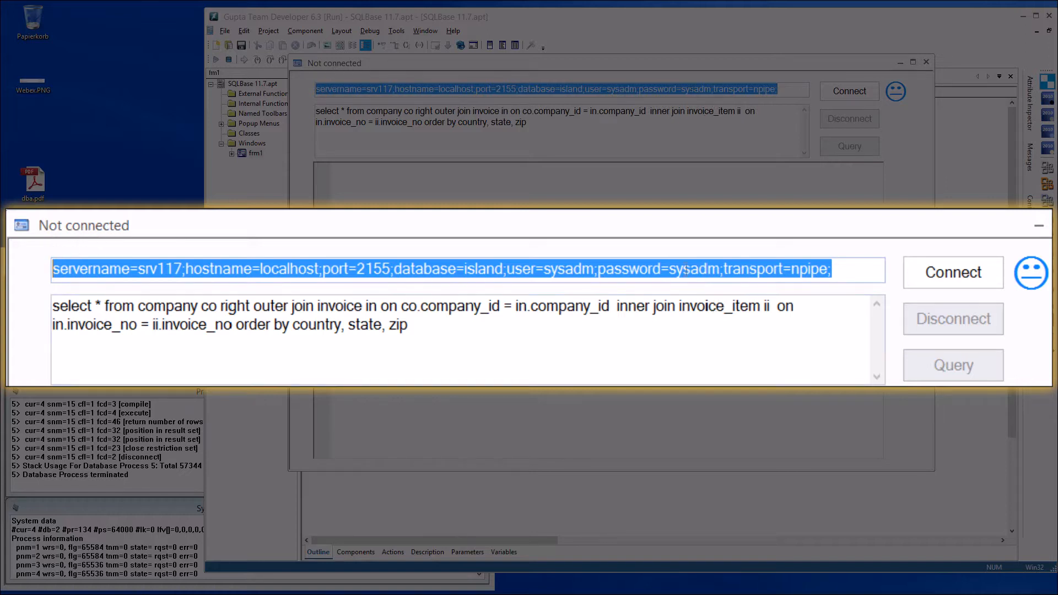
pyautogui.click(685, 89)
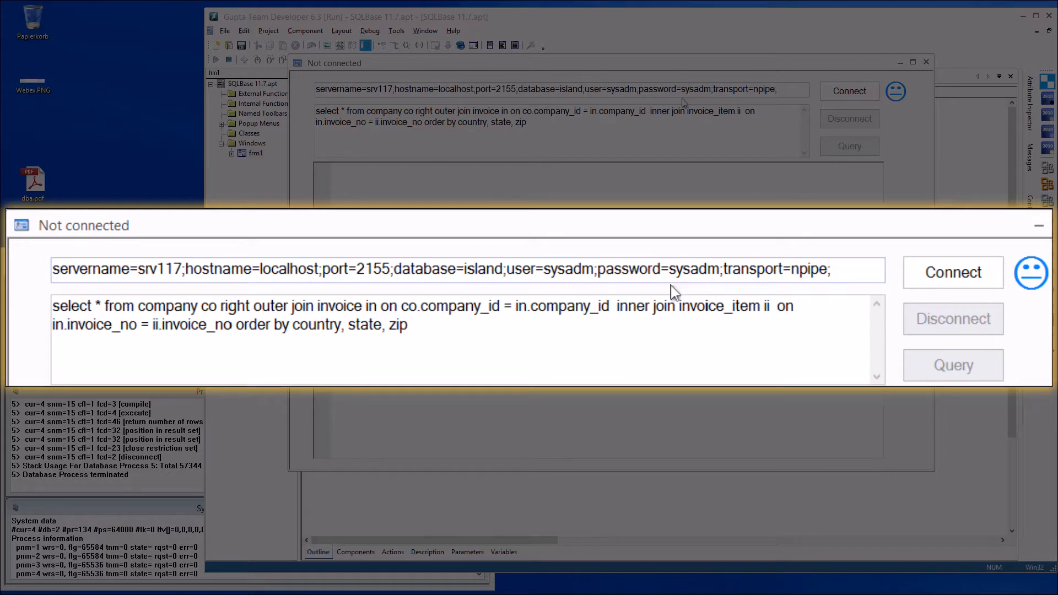
pyautogui.press('Delete')
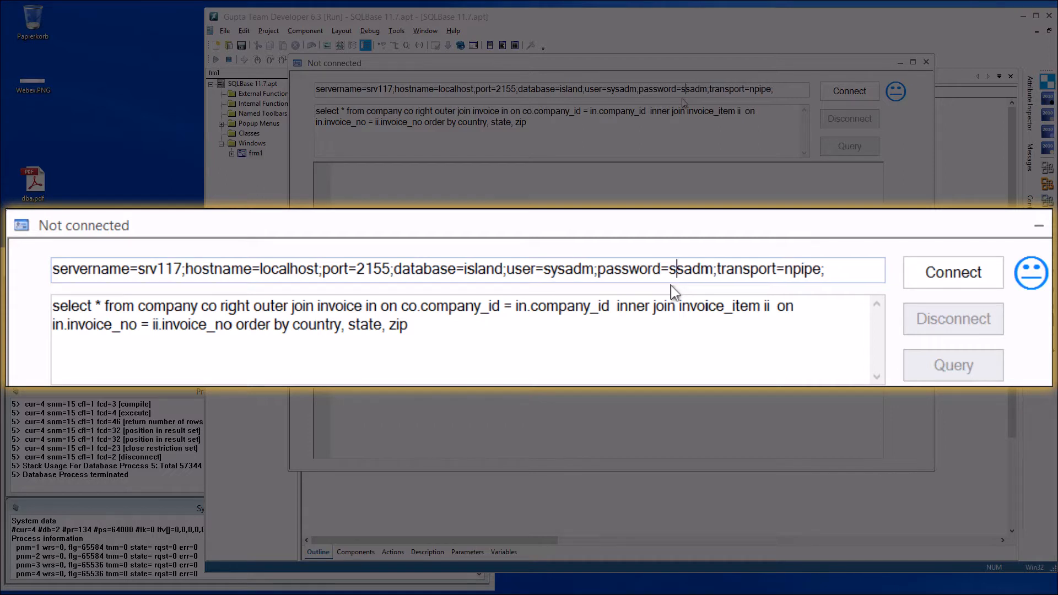
pyautogui.click(917, 285)
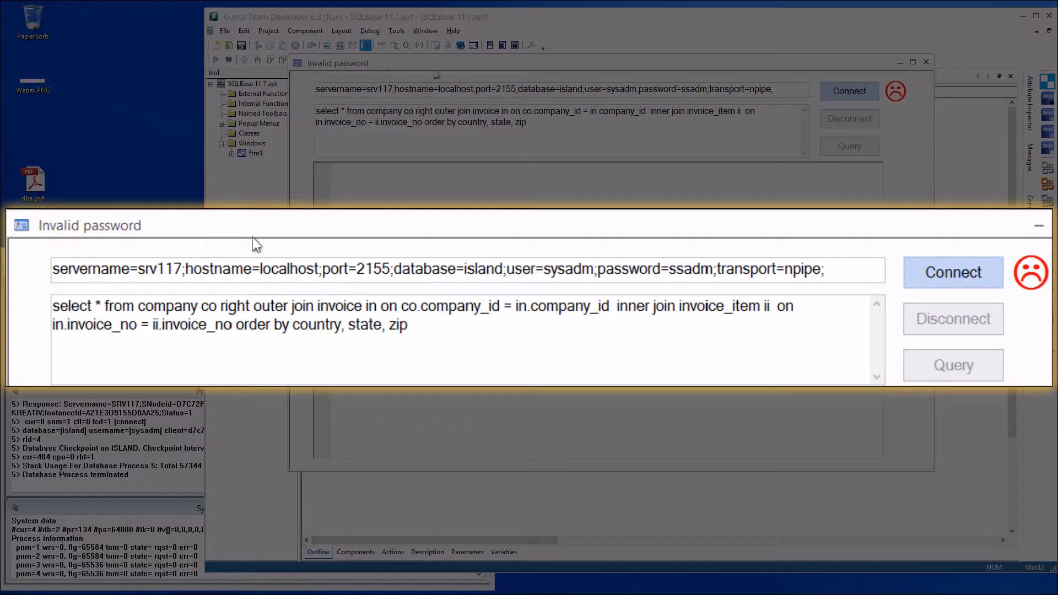
# Step: Restore the missing character of the password in the connection string and connect to the database
pyautogui.click(686, 89)
pyautogui.write('y')
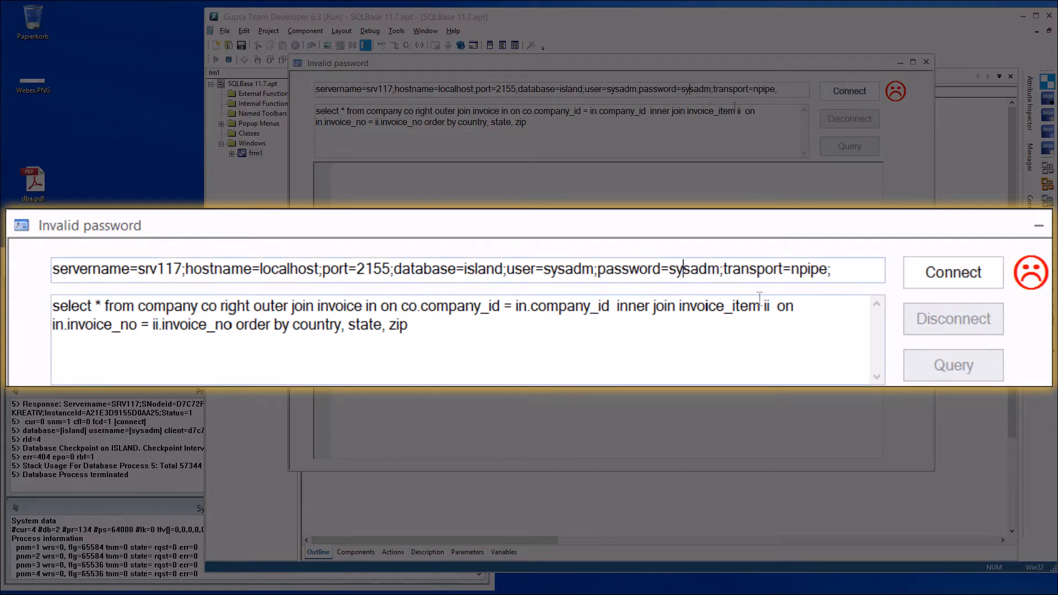
pyautogui.click(872, 93)
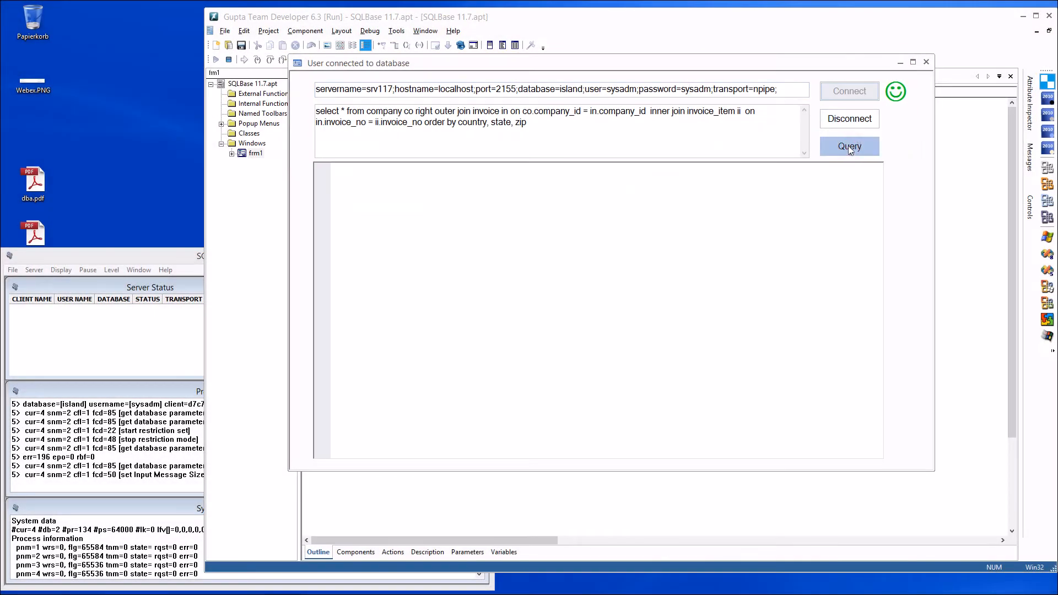
# Step: Run the company and invoice join query over the named-pipe connection, and disconnect from the database
pyautogui.click(848, 146)
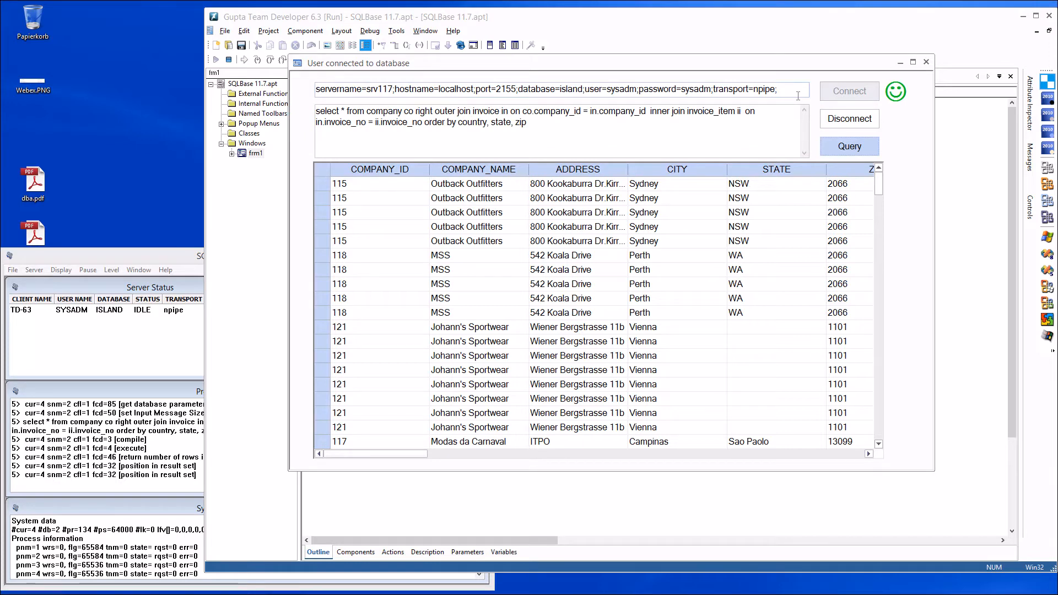
pyautogui.click(765, 95)
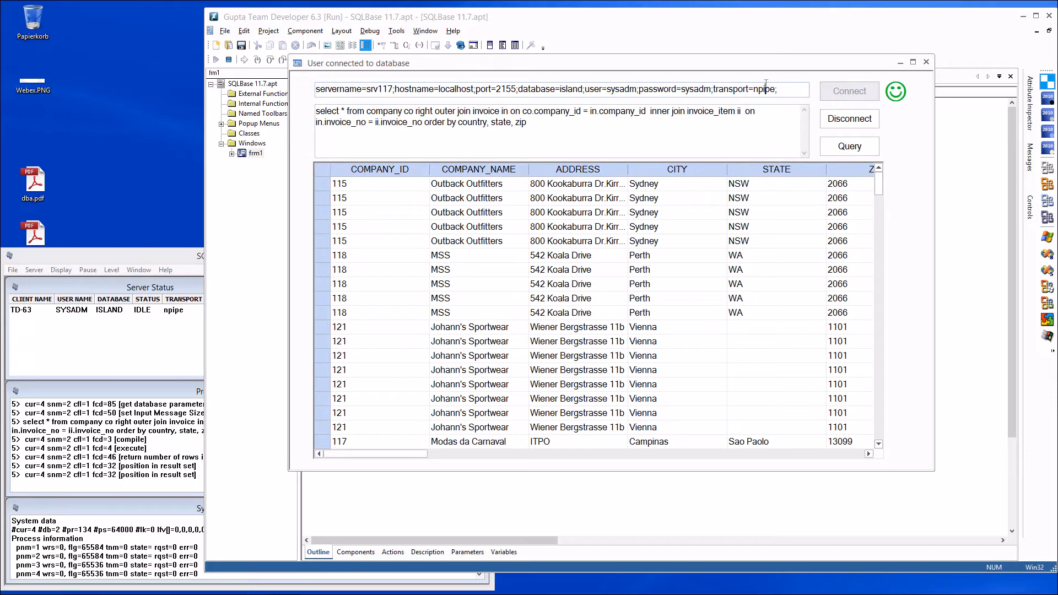
pyautogui.click(739, 91)
pyautogui.click(773, 91)
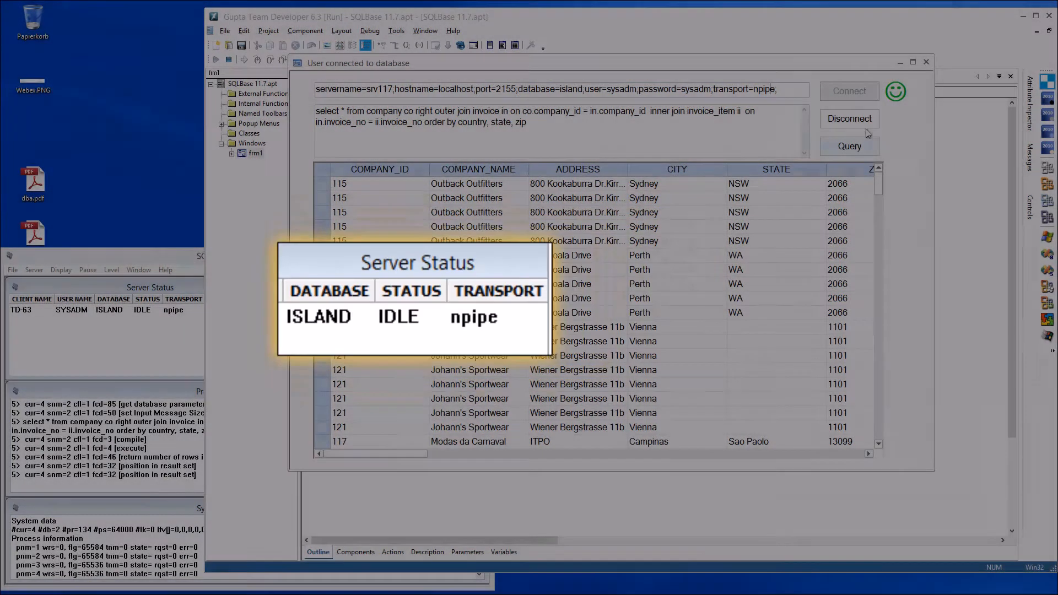
pyautogui.click(866, 128)
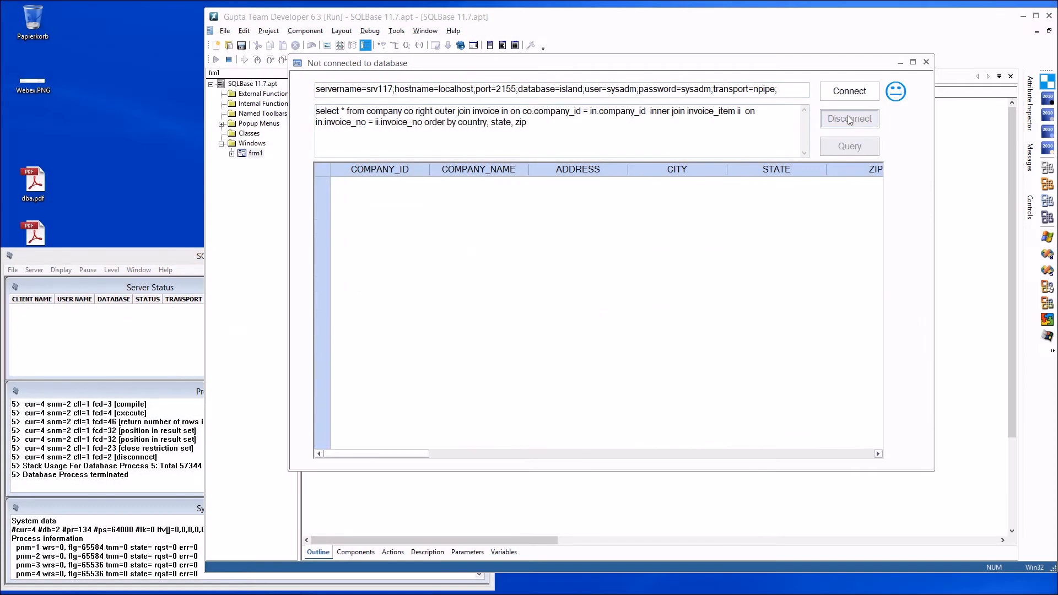
# Step: Set the transport in the connection string to tpcv4, reconnect to the database and rerun the query
pyautogui.click(772, 88)
pyautogui.press('BackSpace')
pyautogui.press('BackSpace')
pyautogui.press('BackSpace')
pyautogui.press('BackSpace')
pyautogui.press('BackSpace')
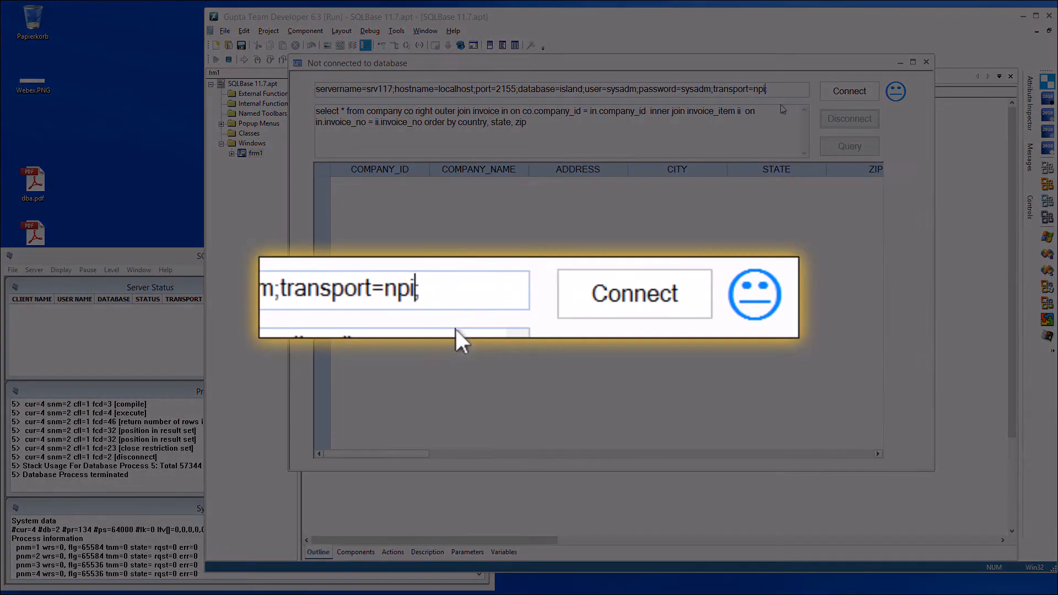
pyautogui.write('tpc;')
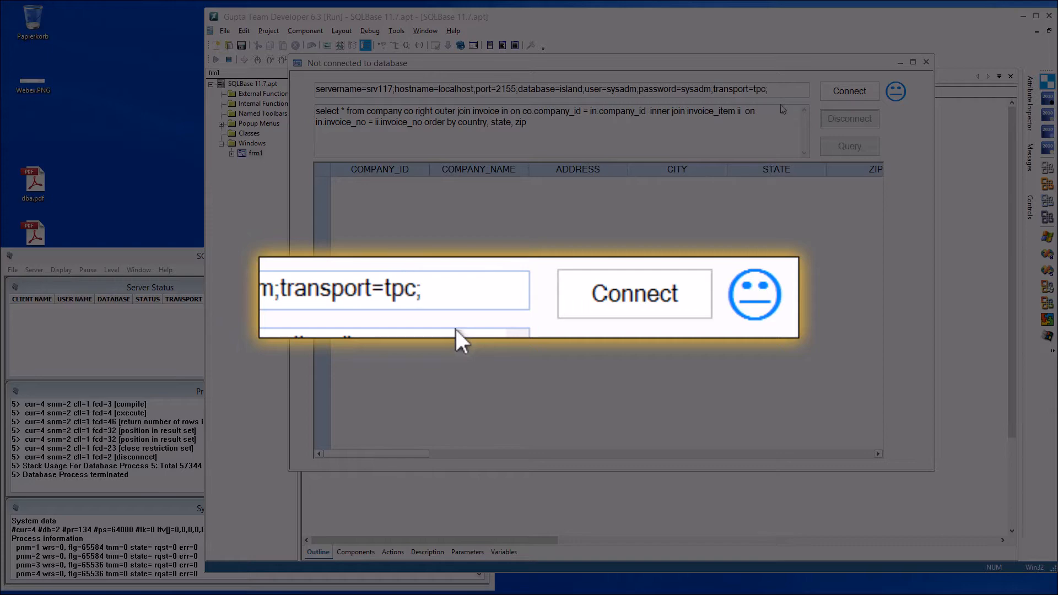
pyautogui.press('Left')
pyautogui.write('v4')
pyautogui.click(839, 92)
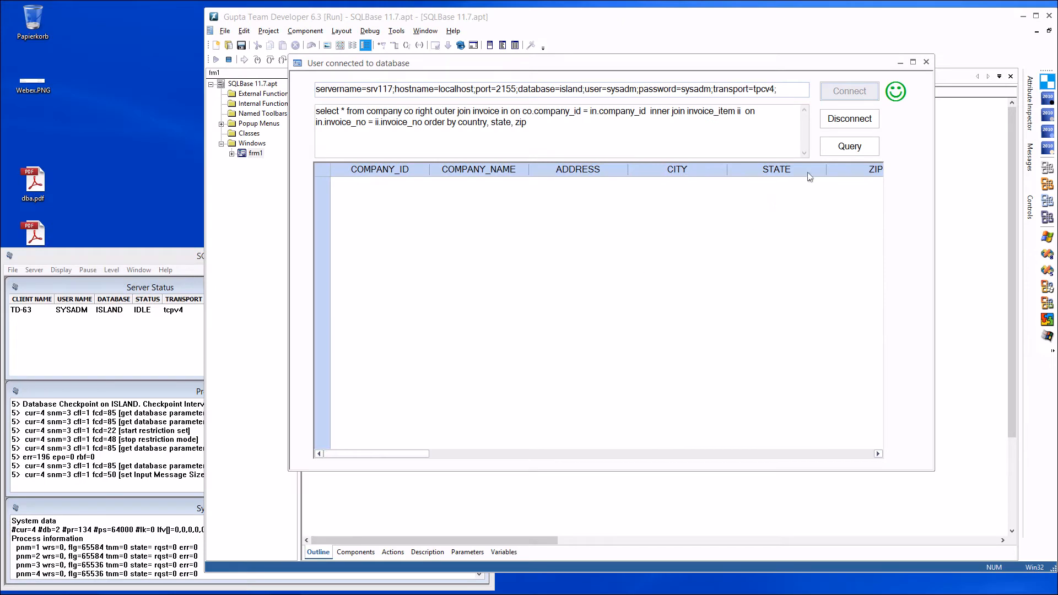
pyautogui.click(848, 149)
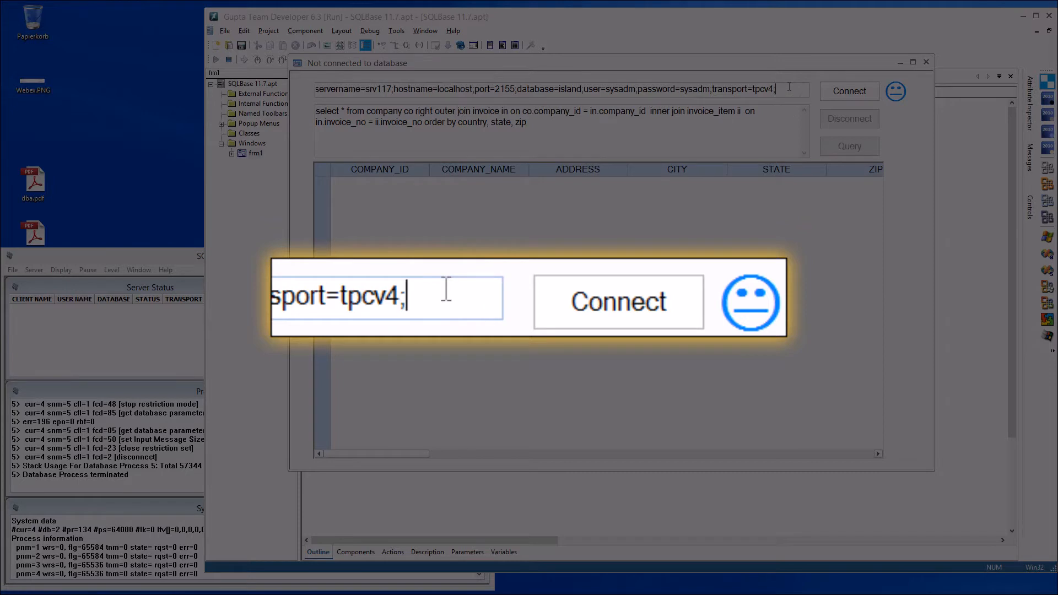
# Step: Append ssl=always; to the connection string, connect to the database and run the query over SSL
pyautogui.write('ssl=')
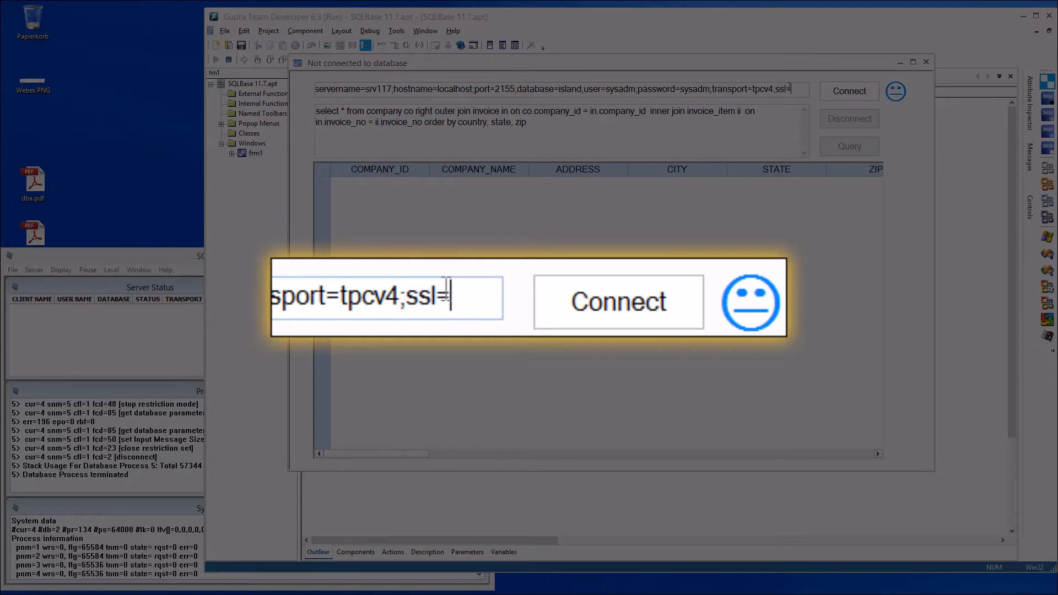
pyautogui.write('alway')
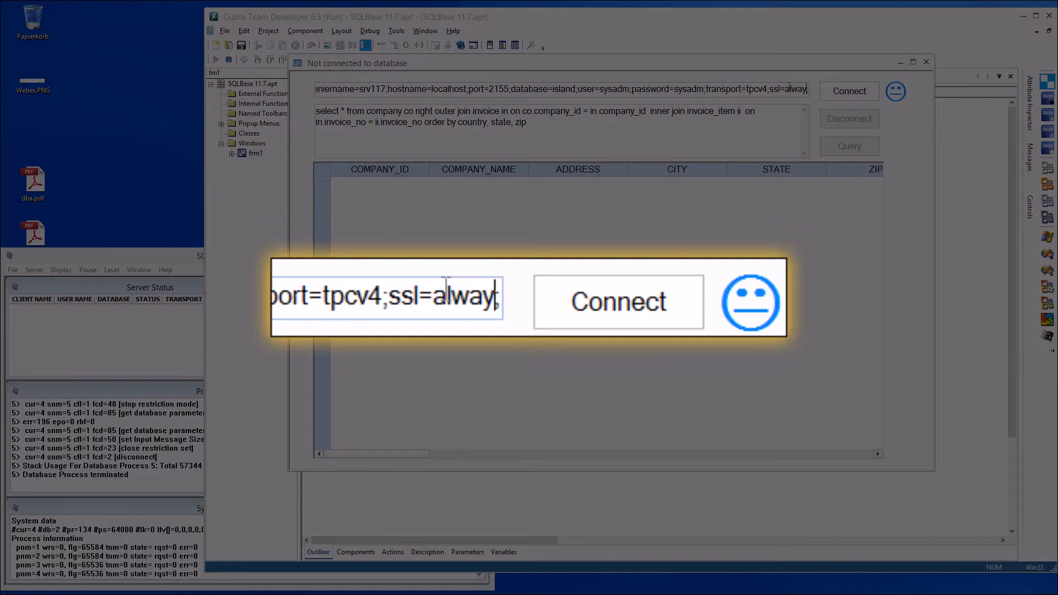
pyautogui.write('s')
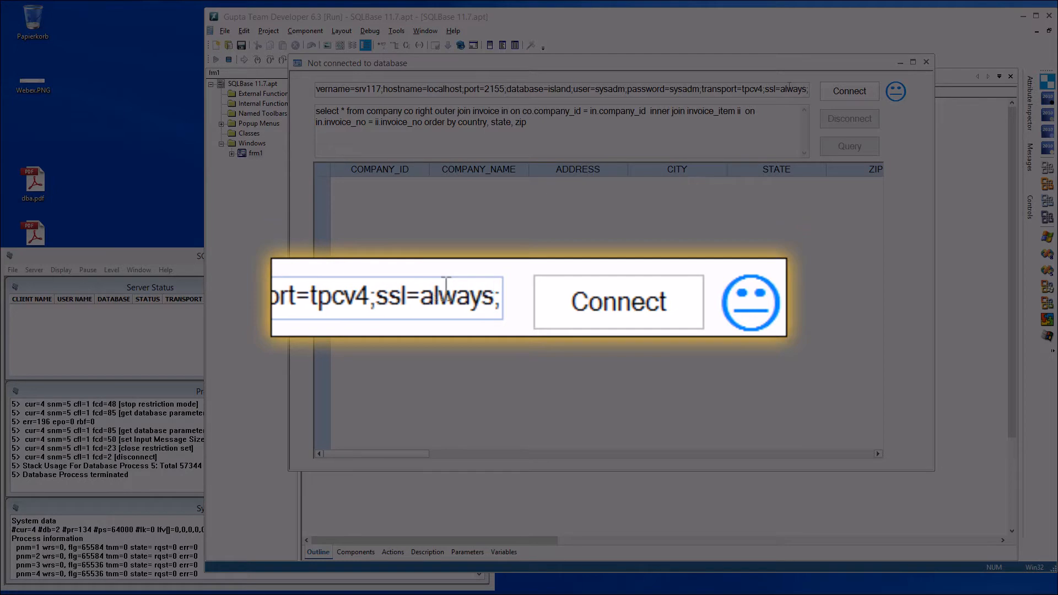
pyautogui.click(849, 91)
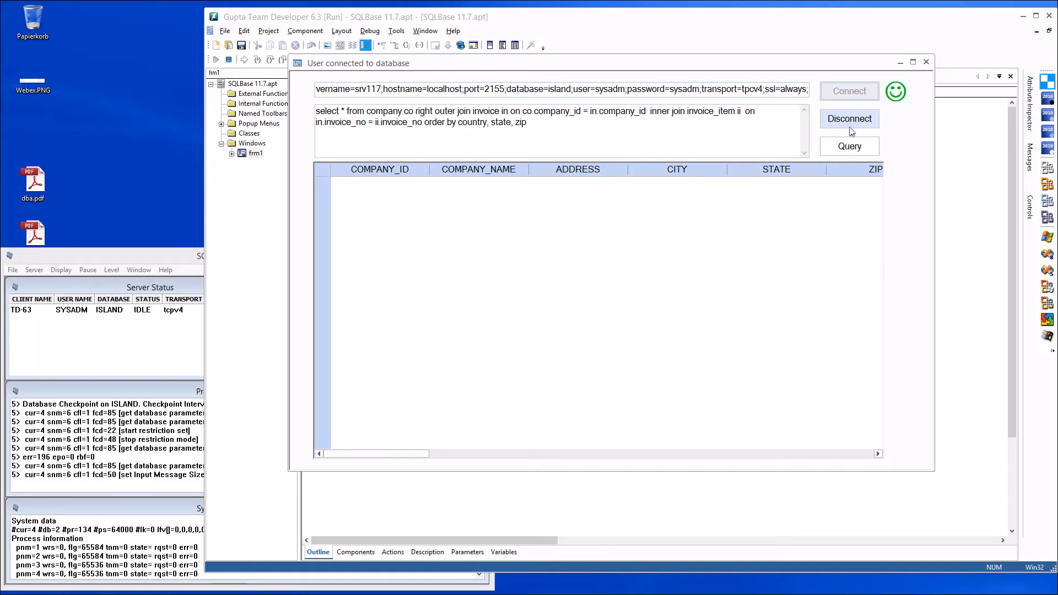
pyautogui.click(850, 147)
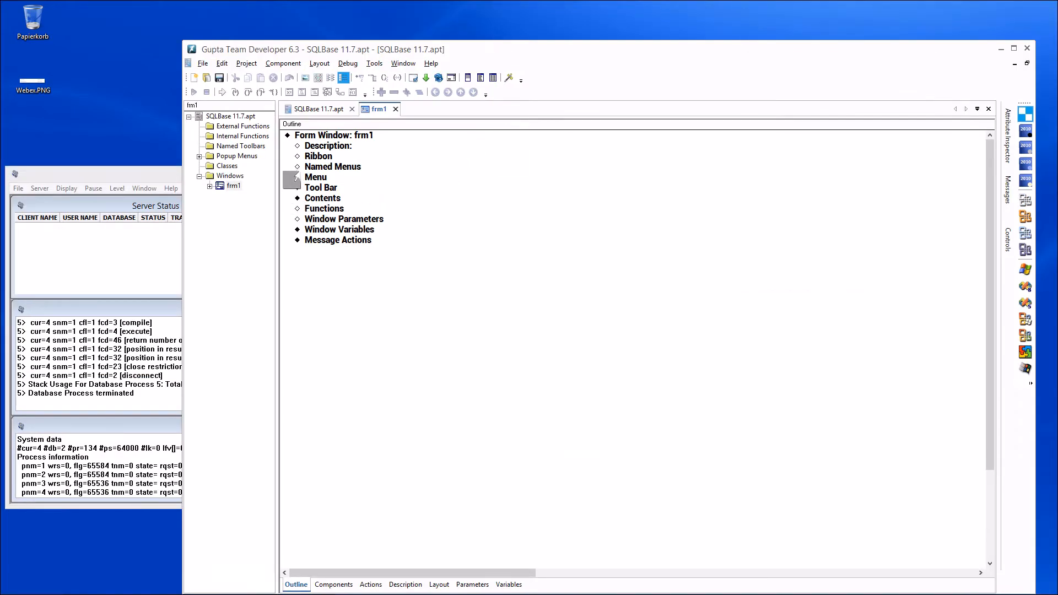
# Step: Expand the contents of form window frm1 down to the SAM_Click code of the pbConnect pushbutton
pyautogui.doubleClick(291, 203)
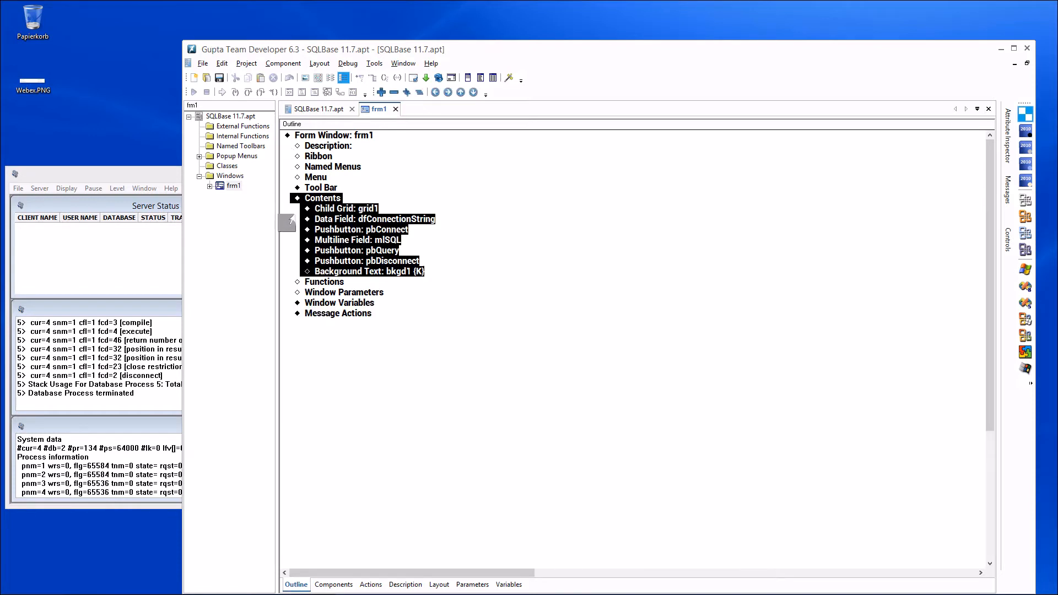
pyautogui.doubleClick(303, 229)
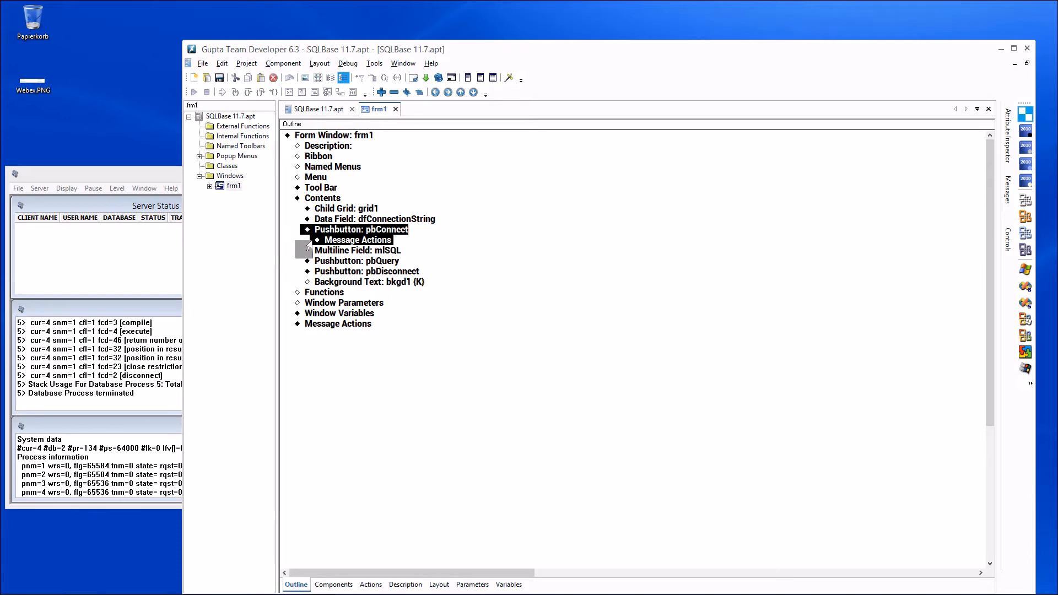
pyautogui.doubleClick(312, 241)
pyautogui.doubleClick(318, 251)
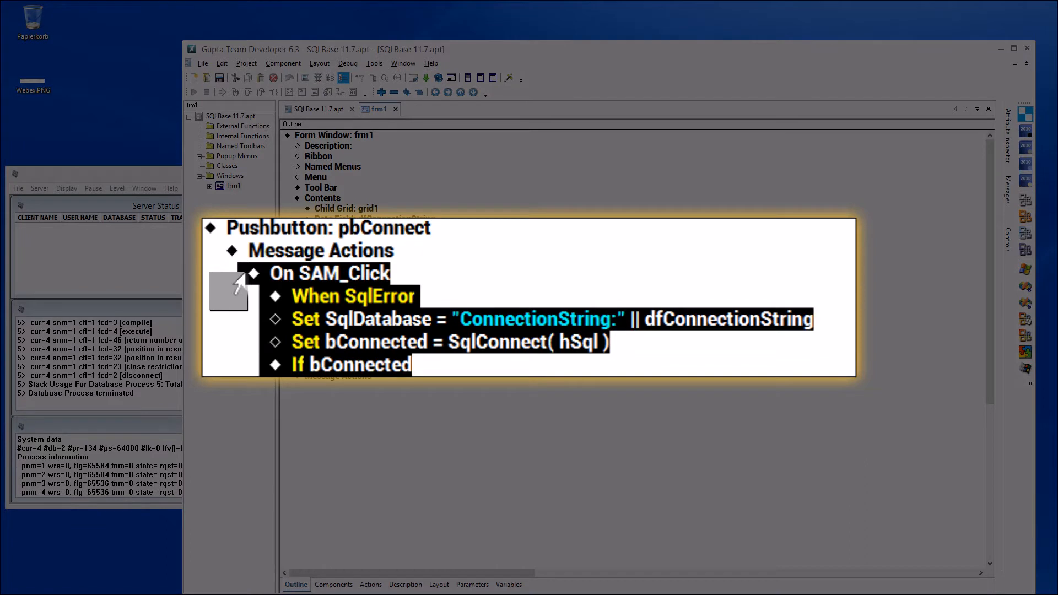
# Step: Examine how the SAM_Click code sets SqlDatabase from dfConnectionString and calls SqlConnect
pyautogui.click(261, 330)
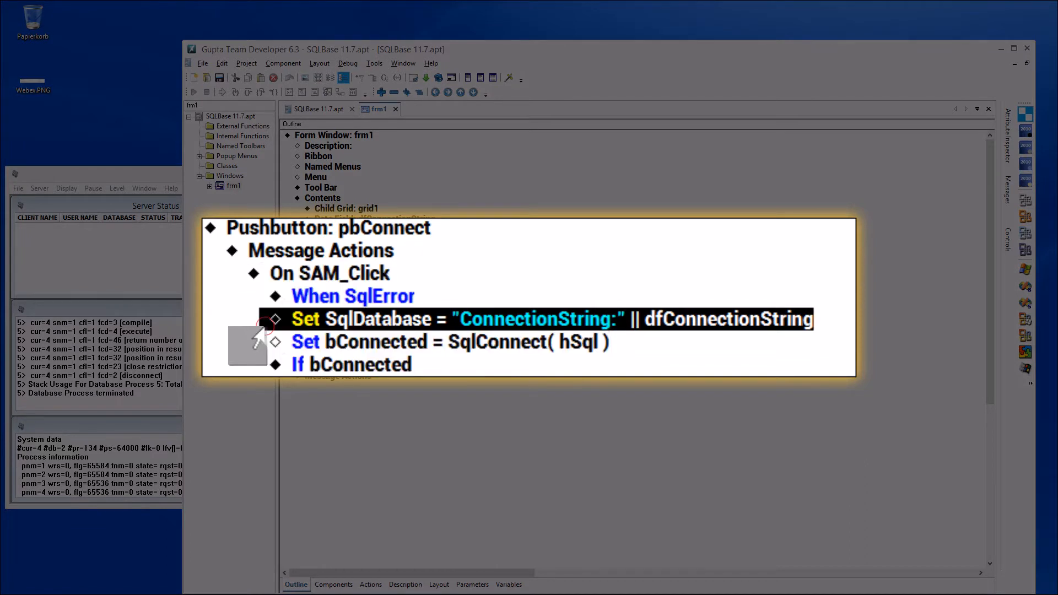
pyautogui.click(340, 319)
pyautogui.doubleClick(340, 320)
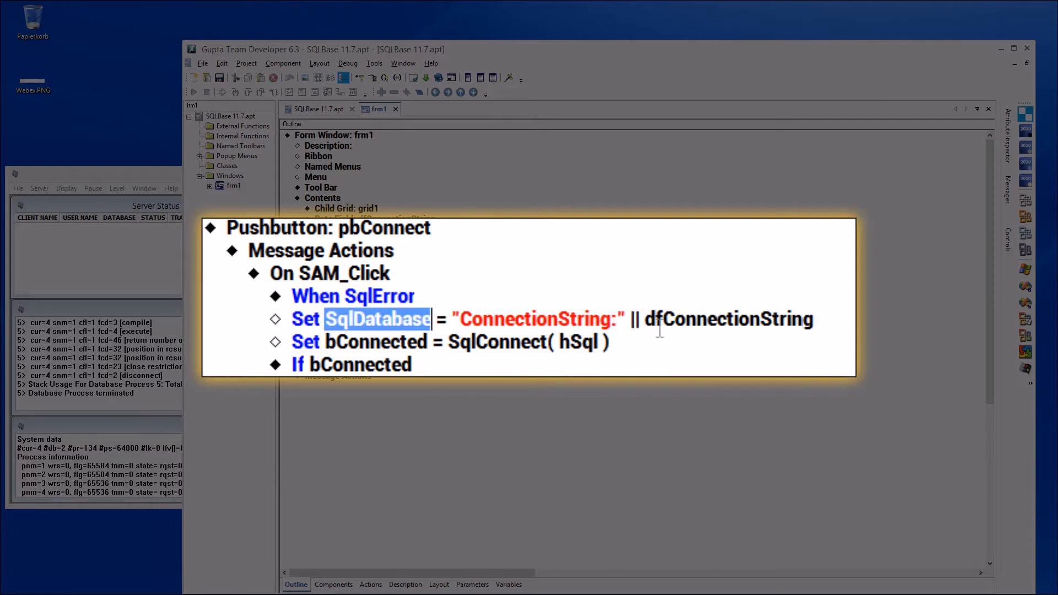
pyautogui.click(709, 326)
pyautogui.doubleClick(709, 325)
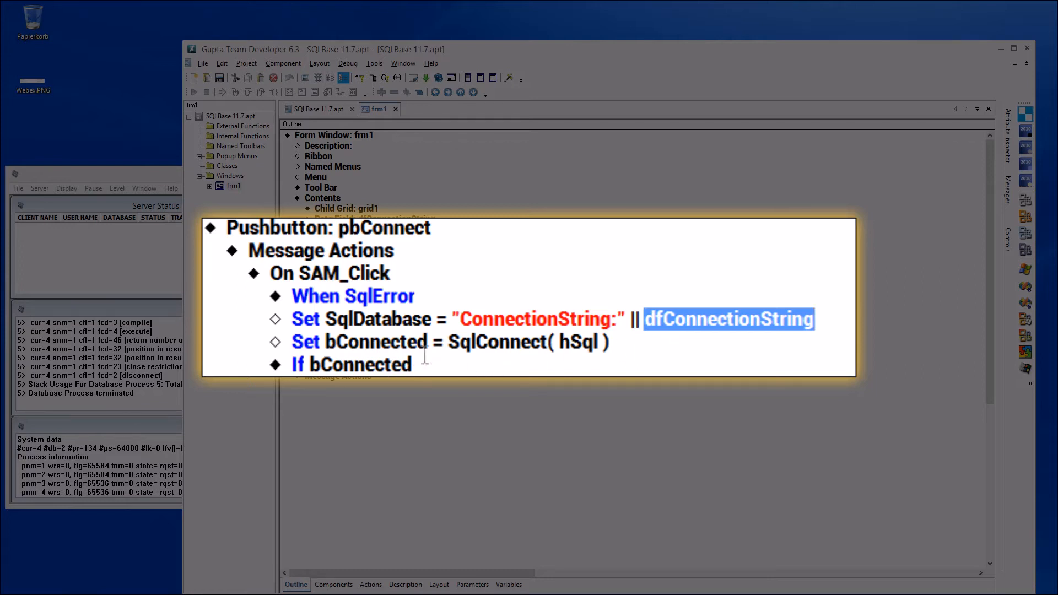
pyautogui.doubleClick(484, 347)
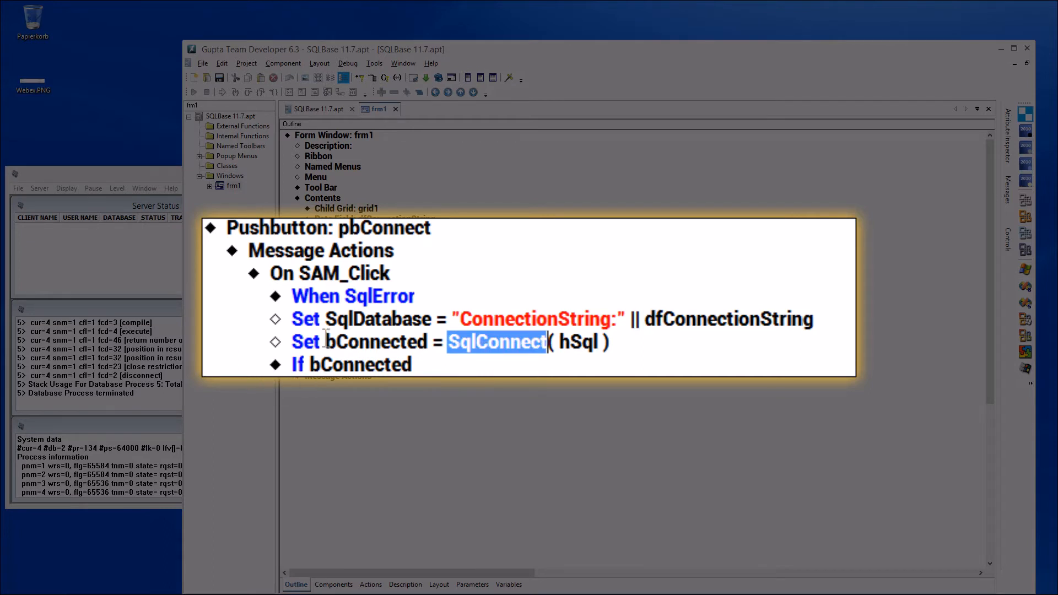
pyautogui.click(355, 323)
pyautogui.doubleClick(357, 322)
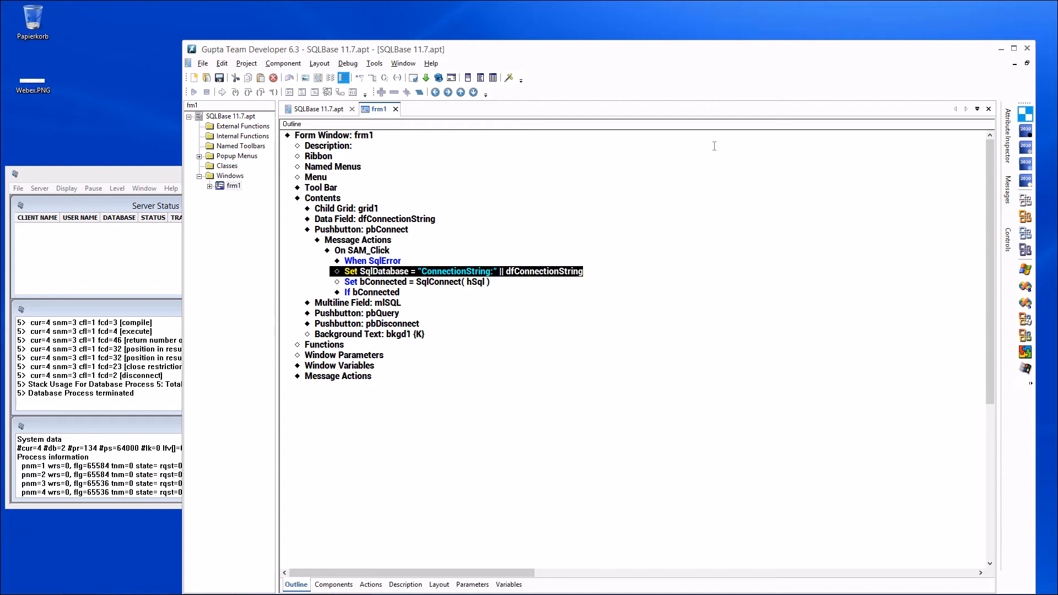
# Step: Switch to Notepad++ and examine the client transports and ssl settings in sql.ini
pyautogui.moveTo(584, 594)
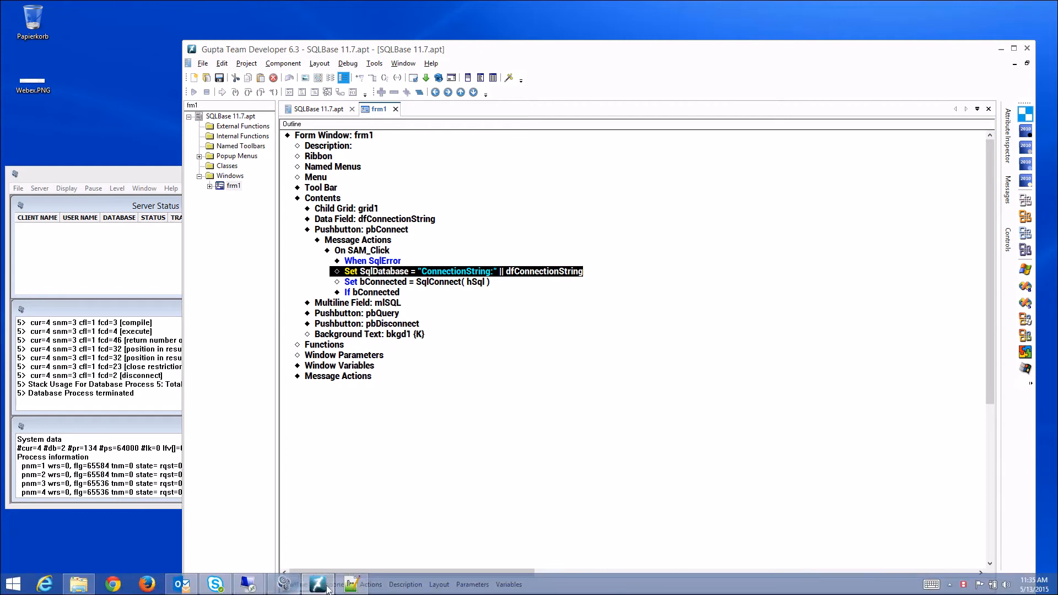
pyautogui.click(351, 584)
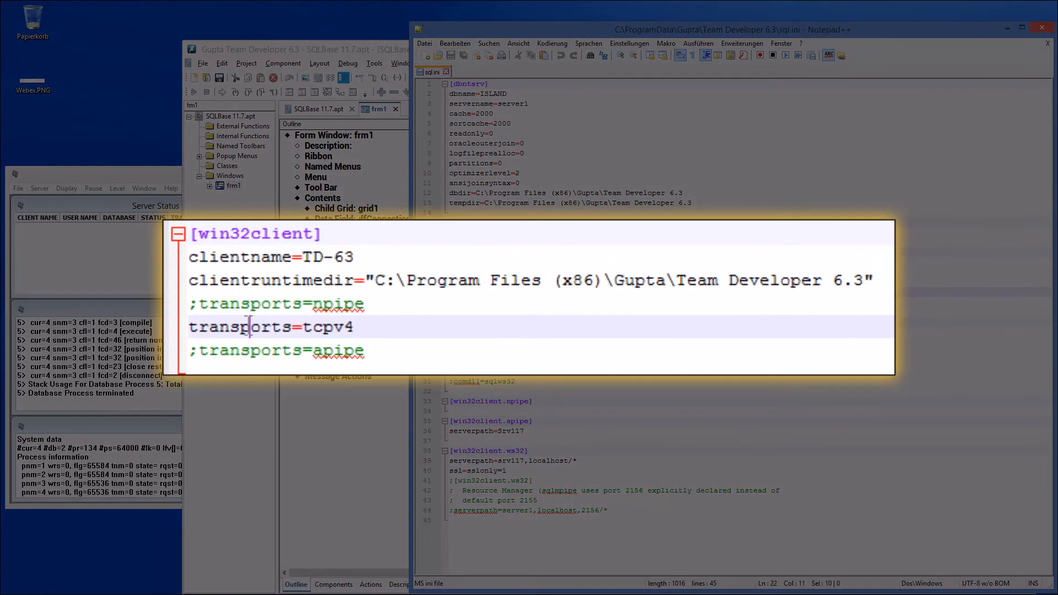
pyautogui.doubleClick(477, 291)
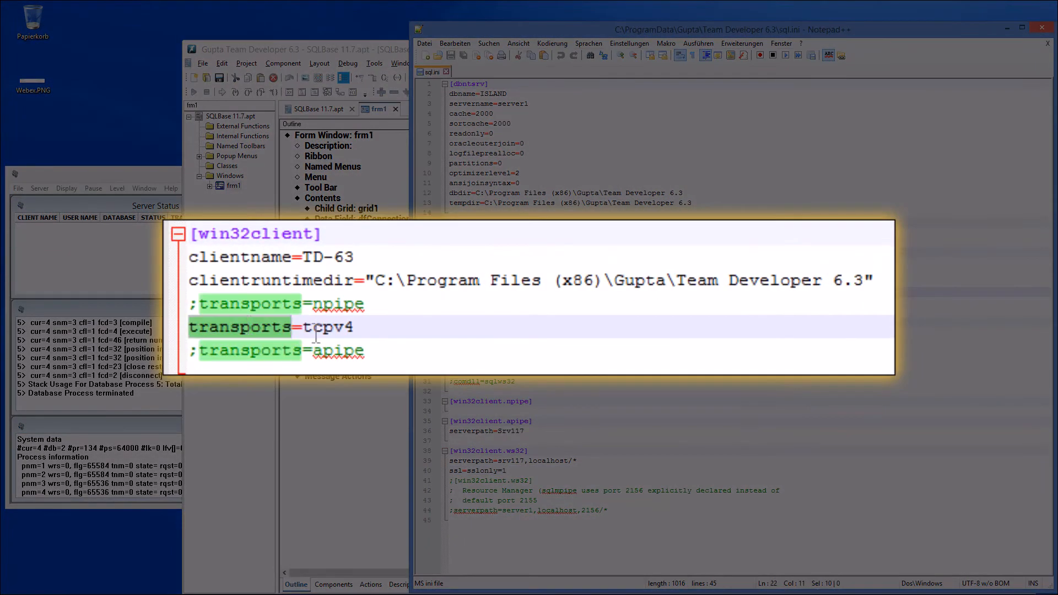
pyautogui.doubleClick(498, 291)
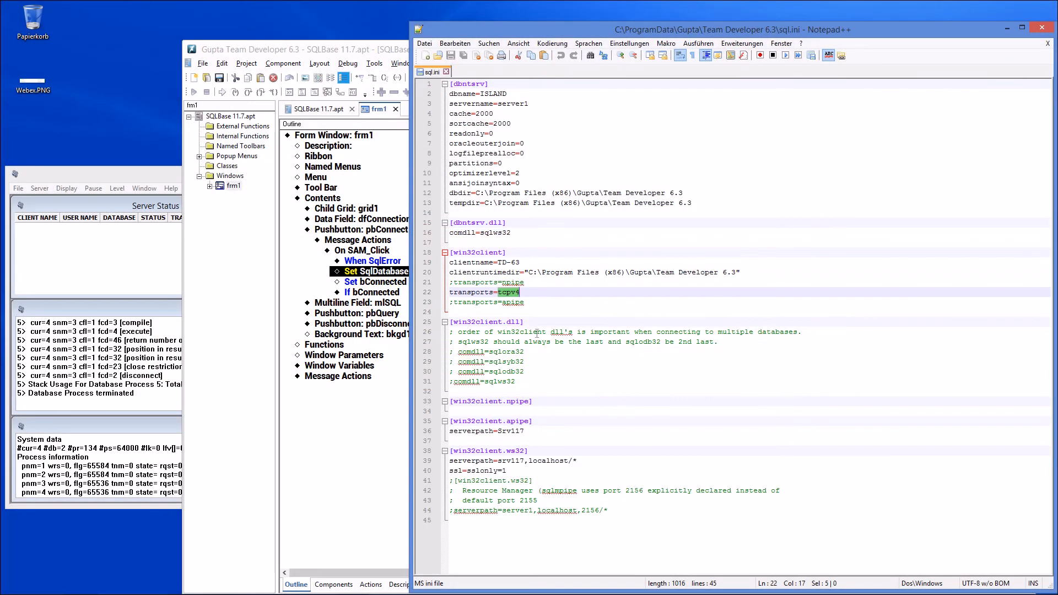
pyautogui.doubleClick(491, 471)
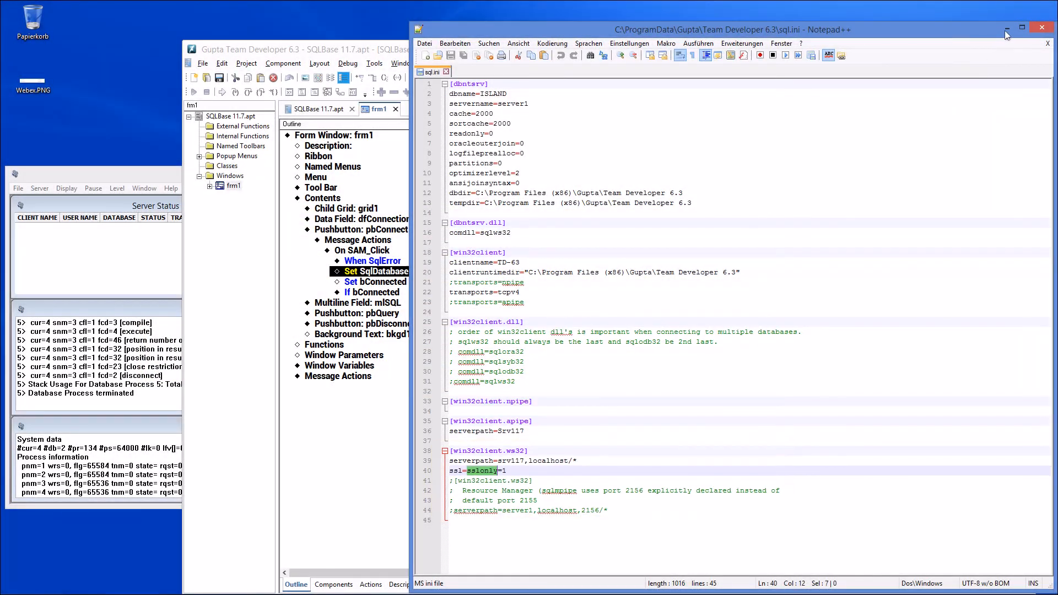
# Step: Return to Team Developer and comment out the Set SqlDatabase statement in pbConnect's SAM_Click code
pyautogui.click(1006, 28)
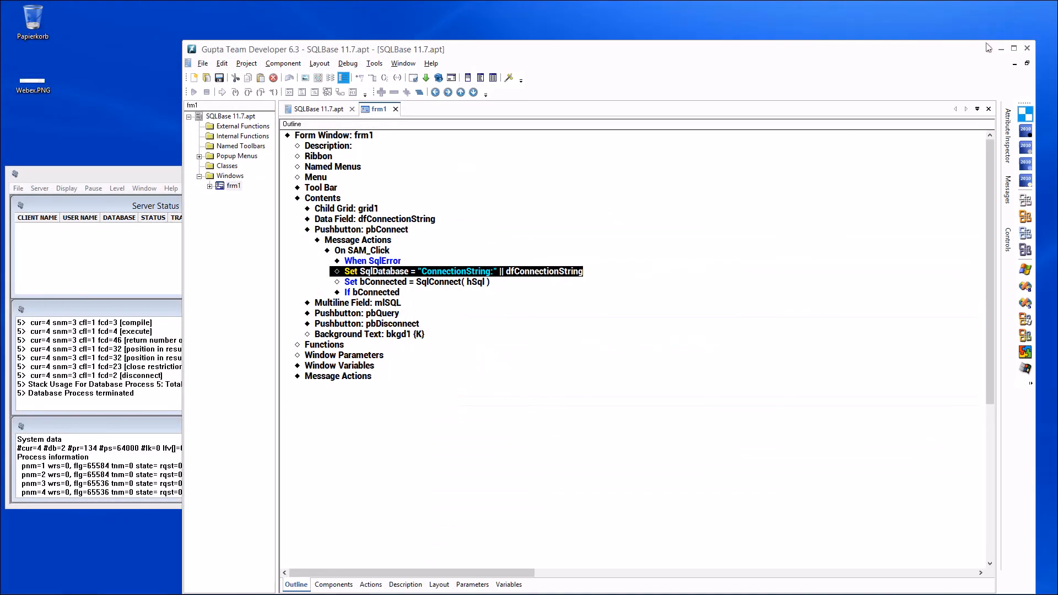
pyautogui.rightClick(334, 275)
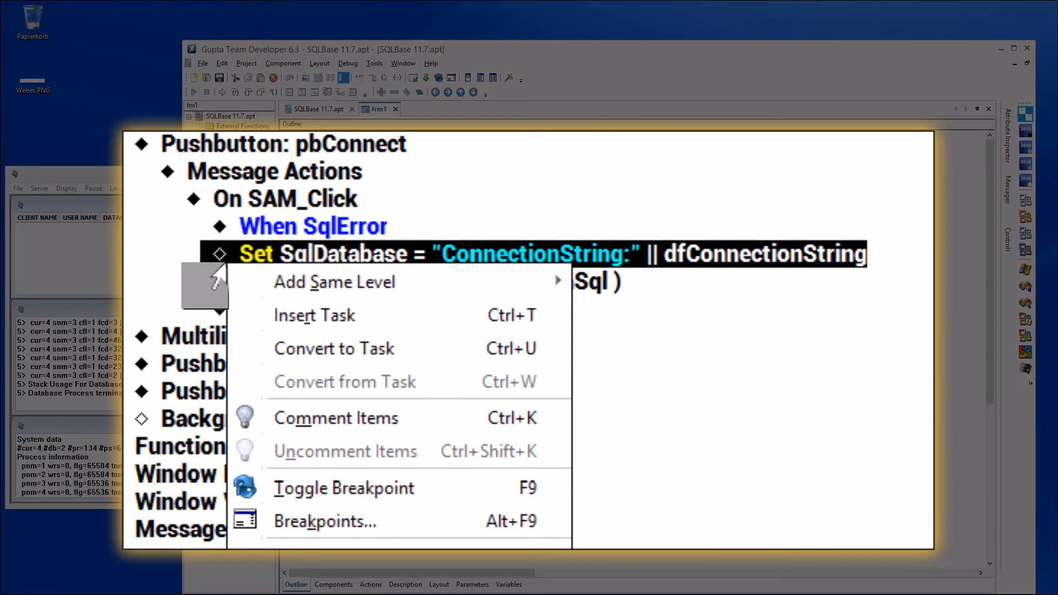
pyautogui.click(355, 427)
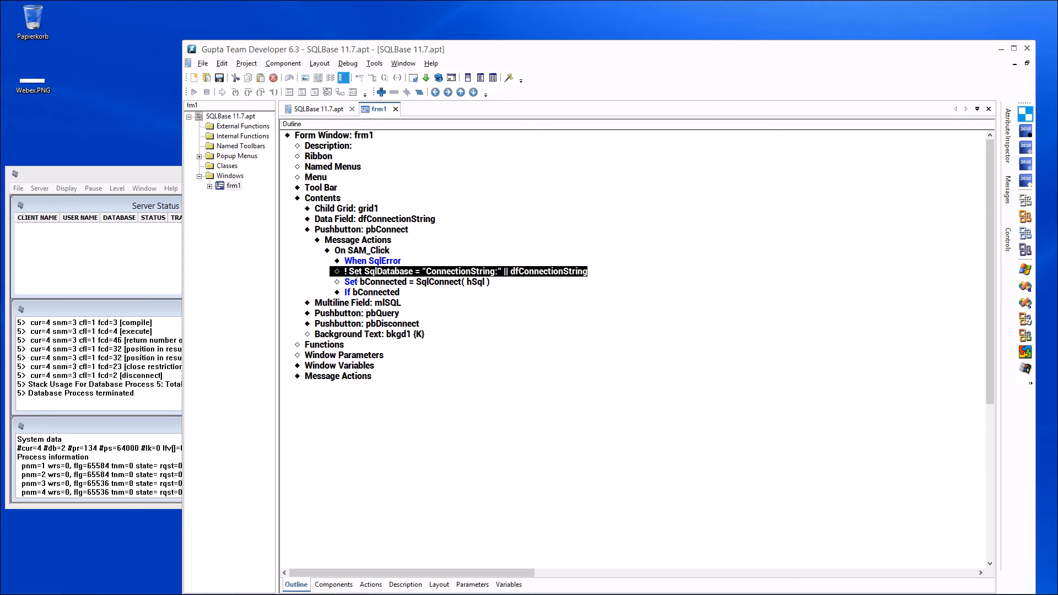
# Step: Run the SQLBase 11.7.apt application and connect to the database through the sql.ini settings
pyautogui.click(426, 77)
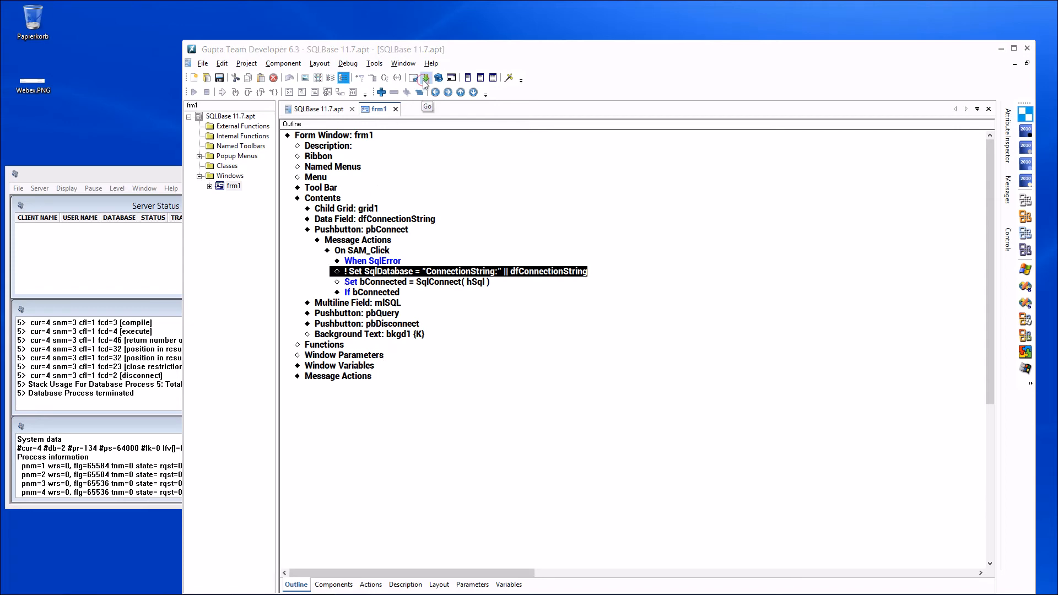
pyautogui.click(624, 354)
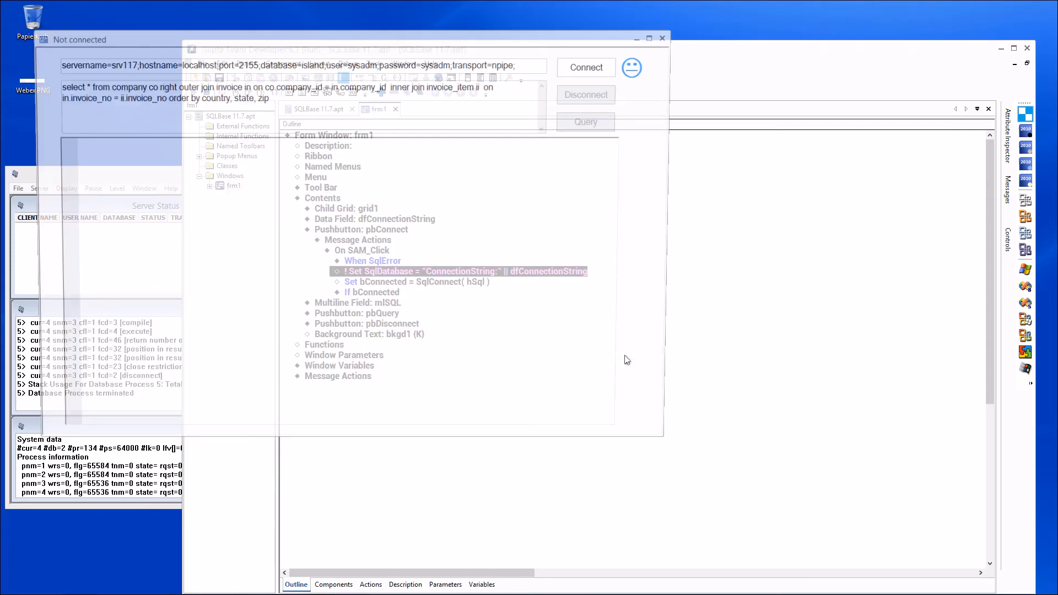
pyautogui.moveTo(444, 42); pyautogui.dragTo(666, 98)
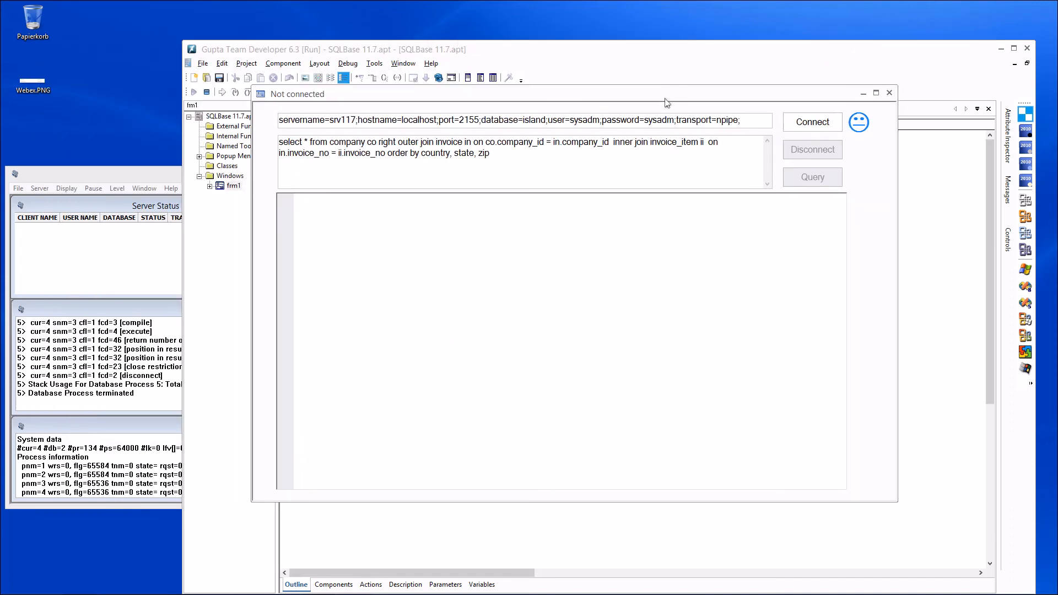
pyautogui.click(826, 127)
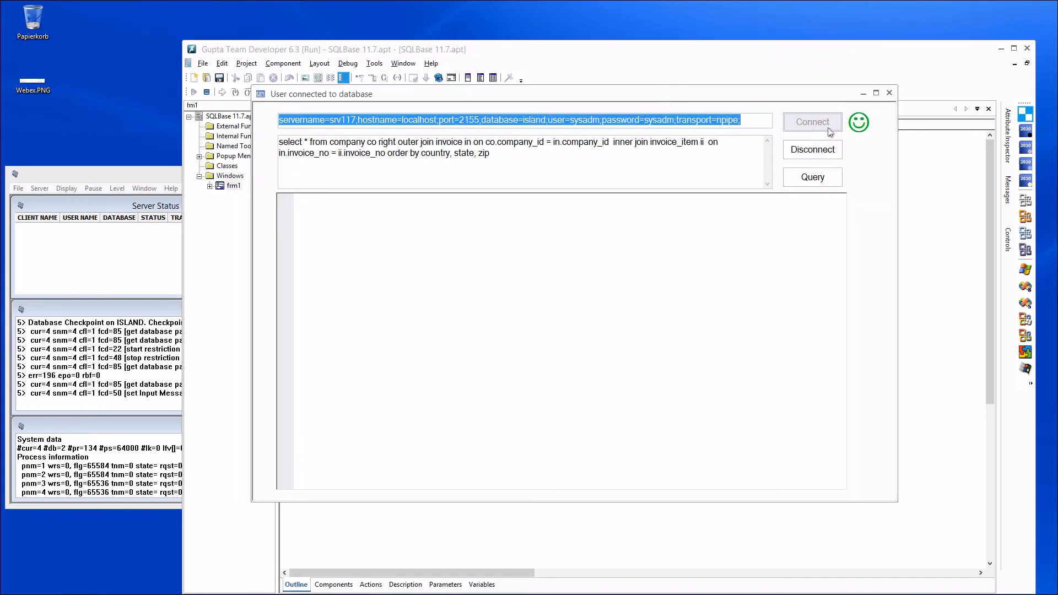
# Step: Check the client connection's transport in the SQLBase SRV117 server status, and run the company and invoice query in the form
pyautogui.click(141, 169)
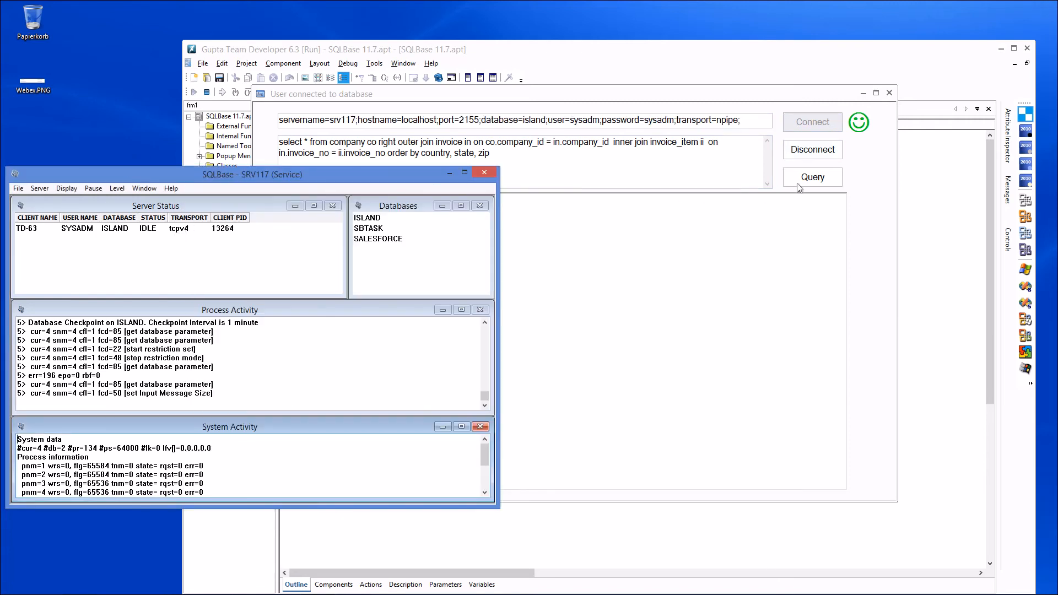
pyautogui.click(821, 177)
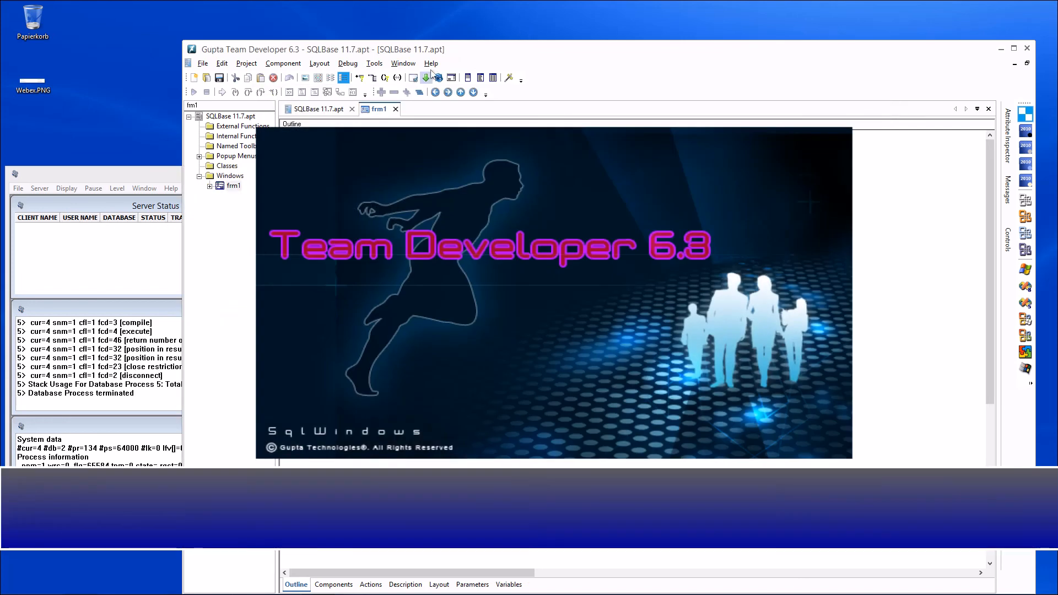
# Step: Run the SQLBase 11.7.apt application again from Team Developer
pyautogui.click(427, 78)
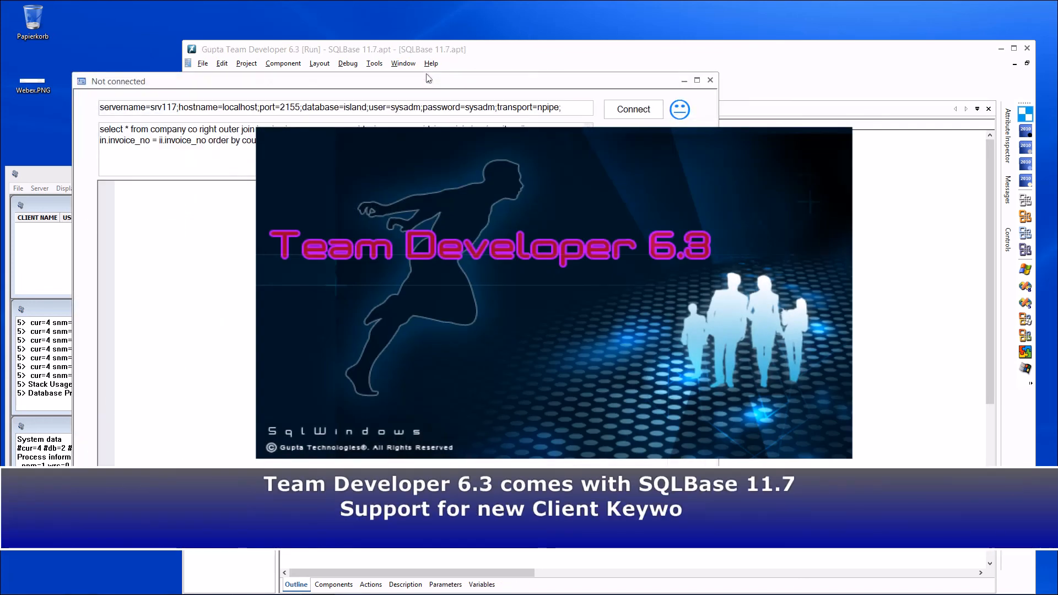